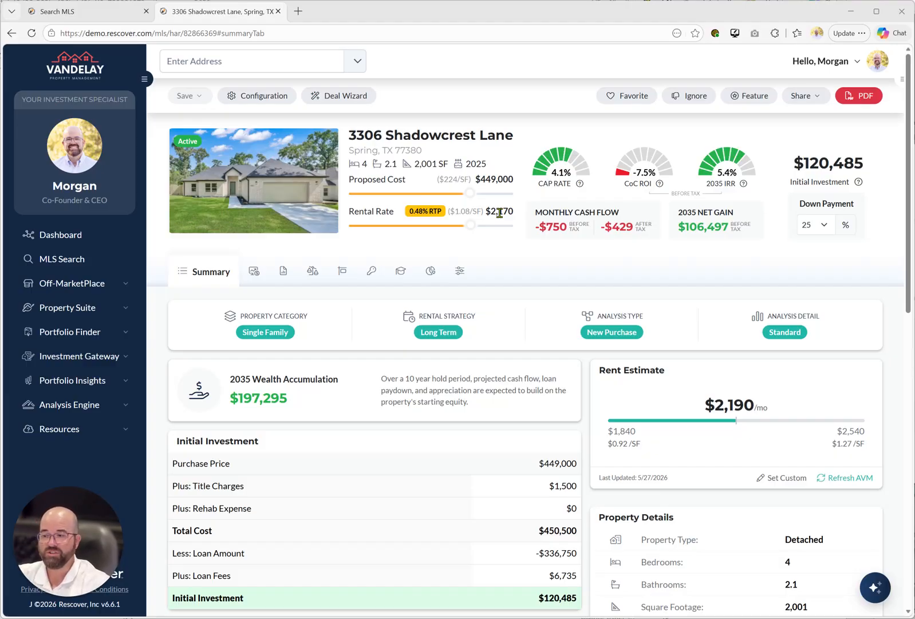
Use the Deal Wizard to price the property at a 5% target cap rate and save it with Auto Price enabled.
click(338, 97)
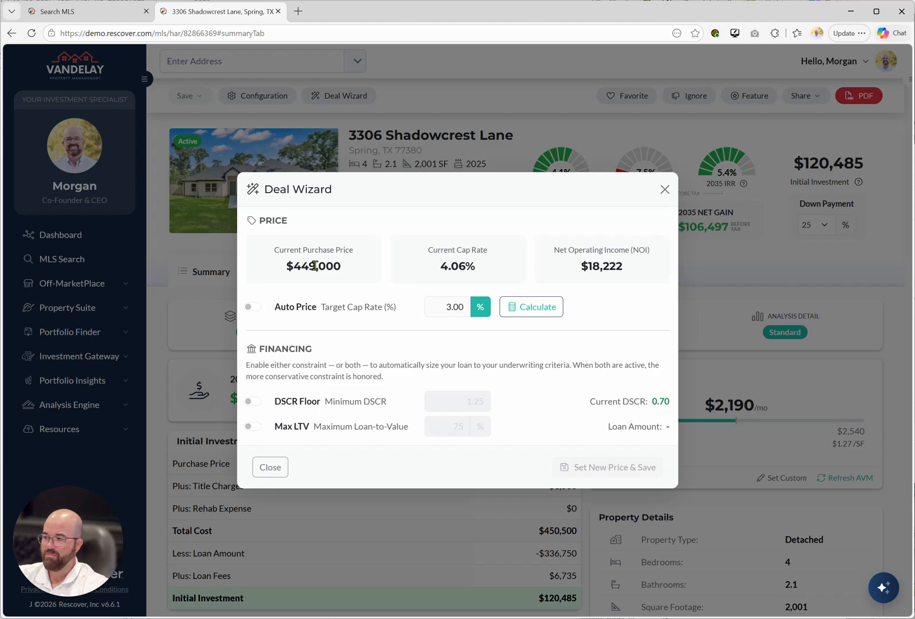
drag(287, 265, 365, 267)
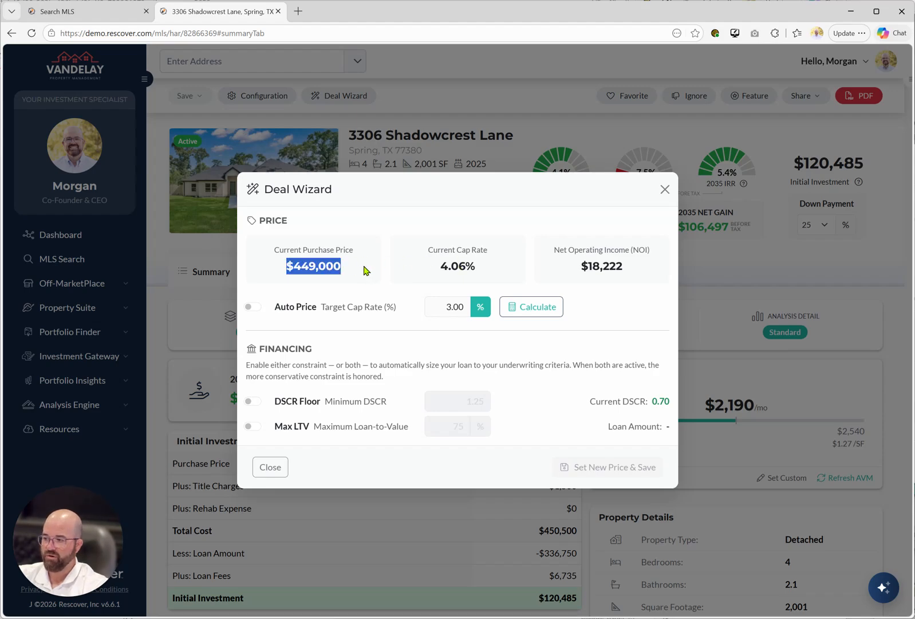
drag(551, 249, 669, 272)
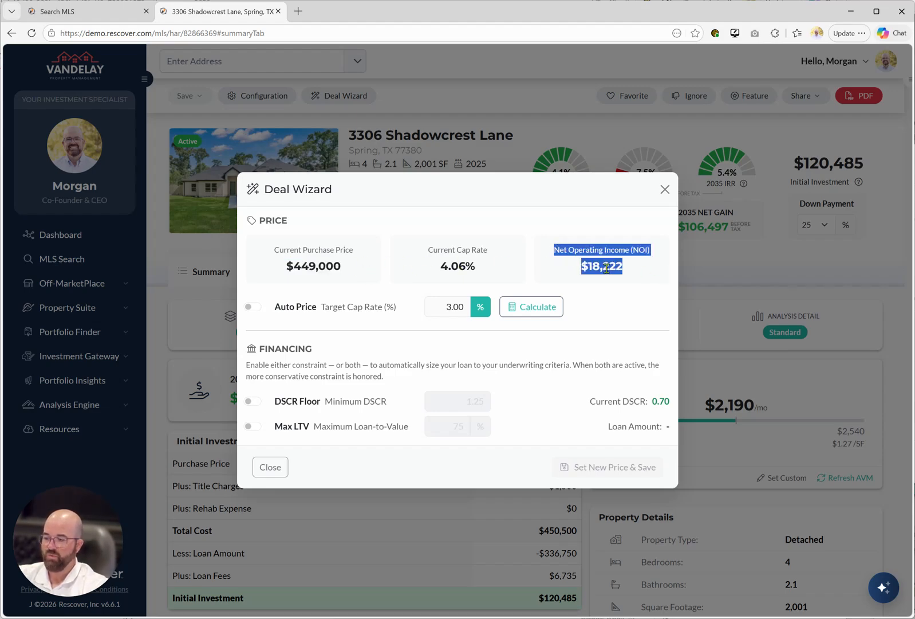
click(565, 267)
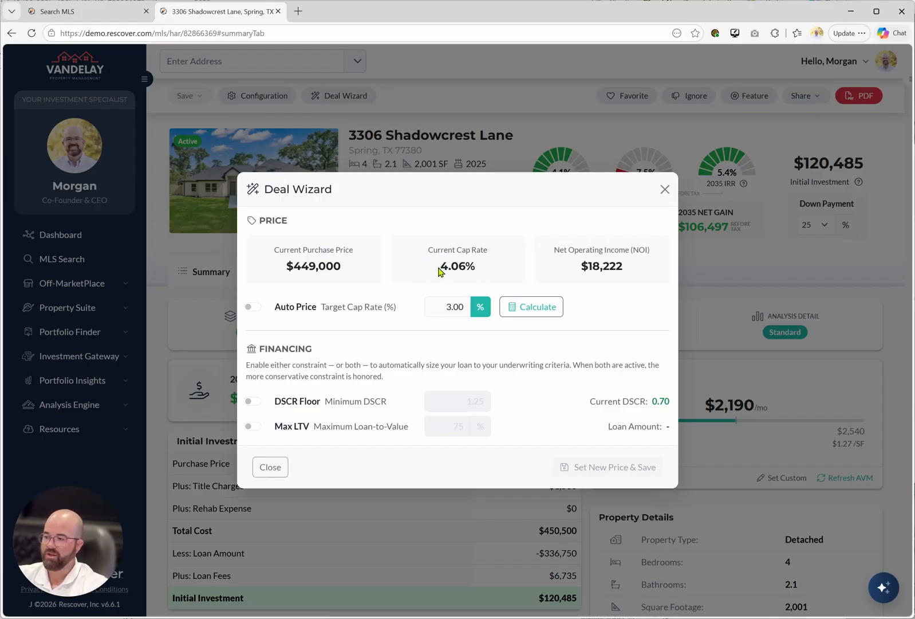
drag(438, 307, 464, 309)
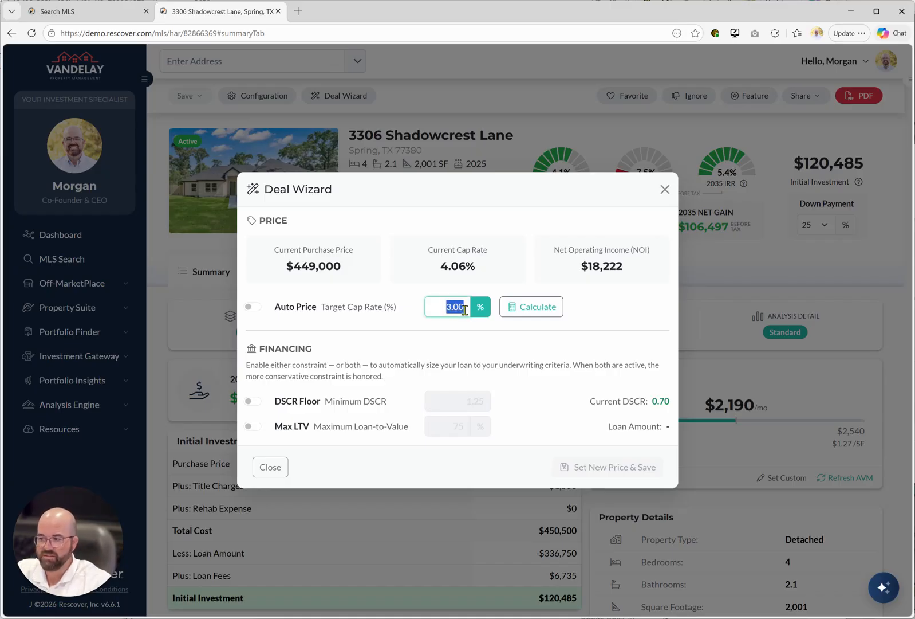
text(5)
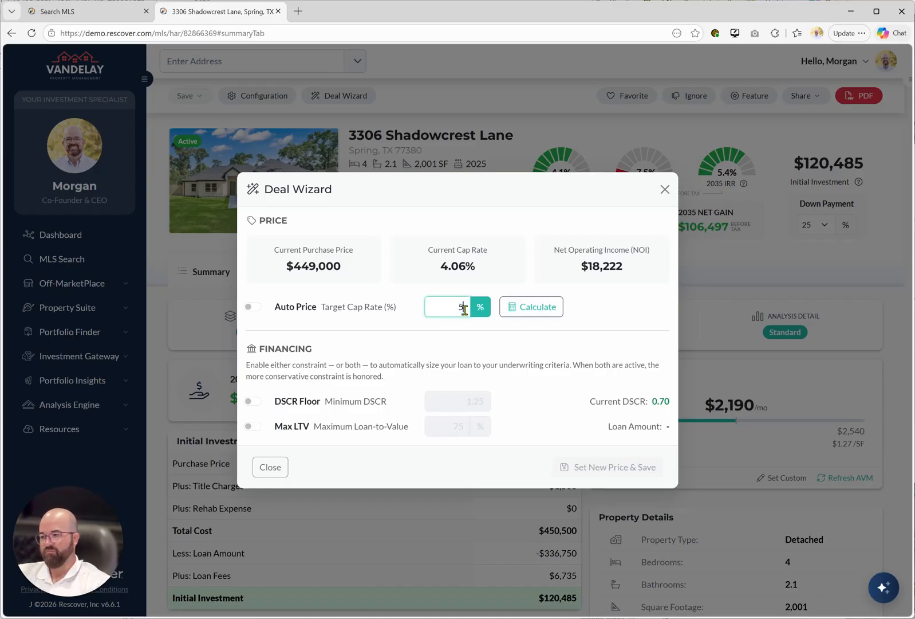
click(551, 307)
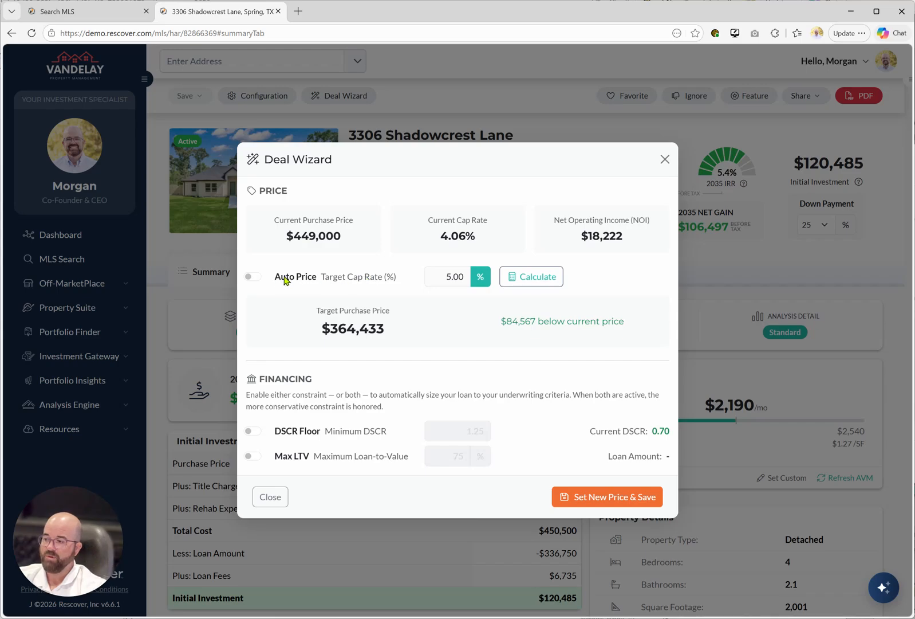
click(253, 277)
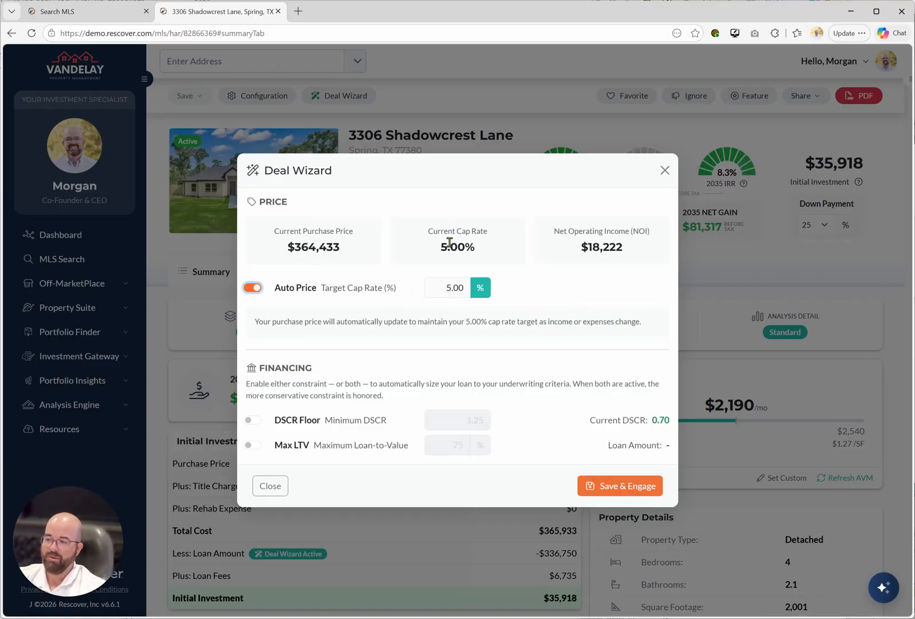
click(600, 488)
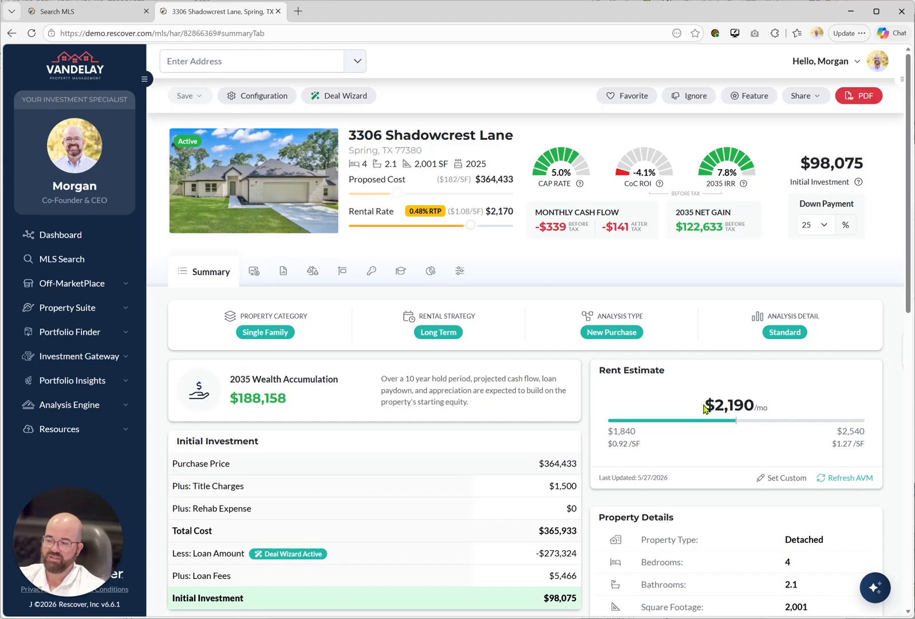
Check the rent estimate and raise the property's rental rate to $2,300.
double_click(735, 404)
drag(763, 403, 764, 403)
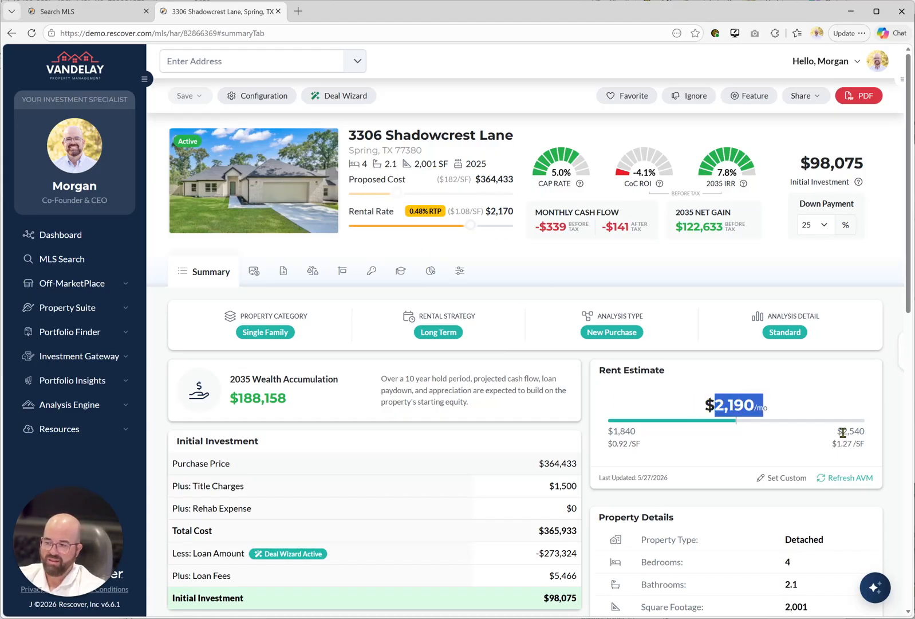
click(430, 258)
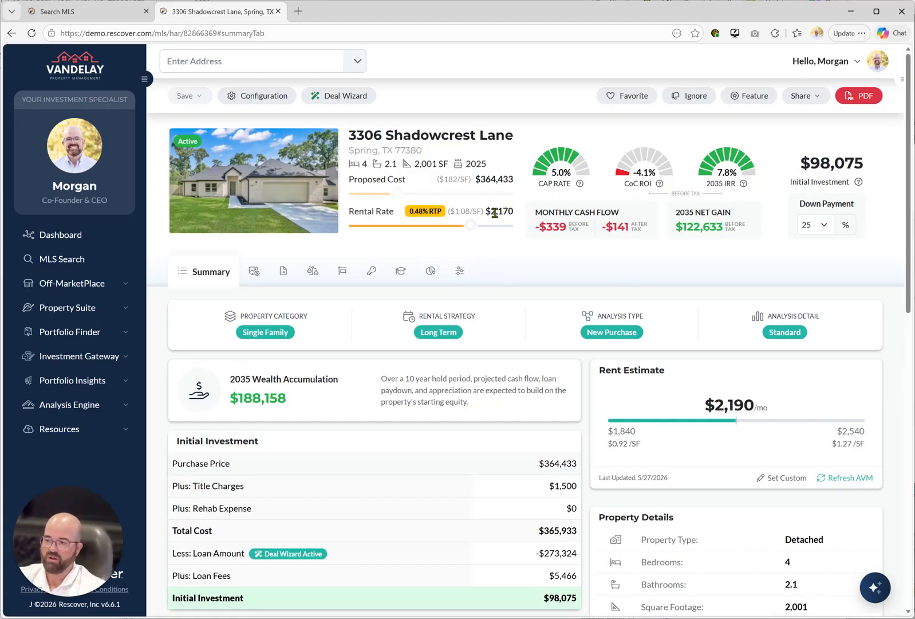
drag(469, 226, 491, 232)
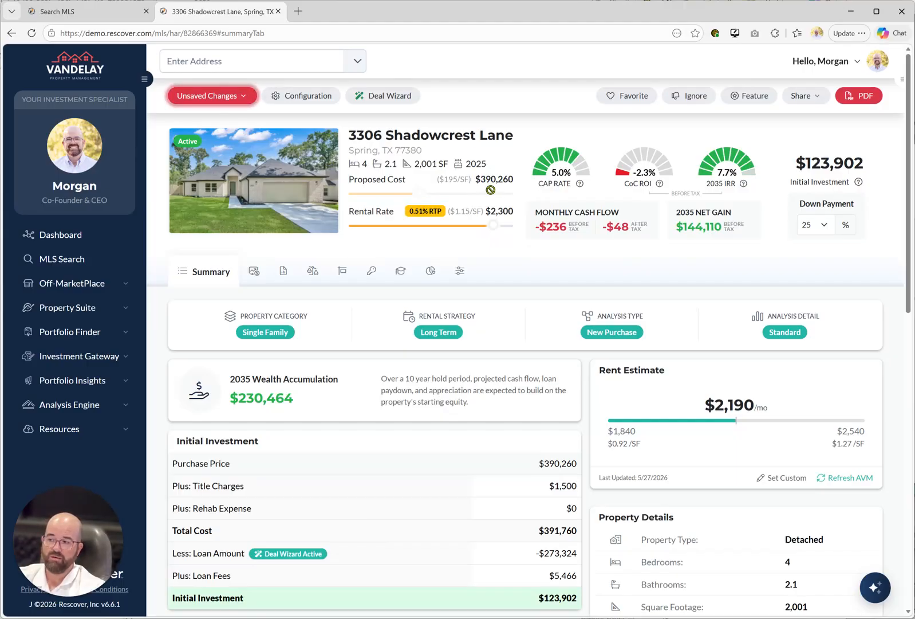
Set the annual property tax to $6,000 in the operating expense parameters.
click(460, 269)
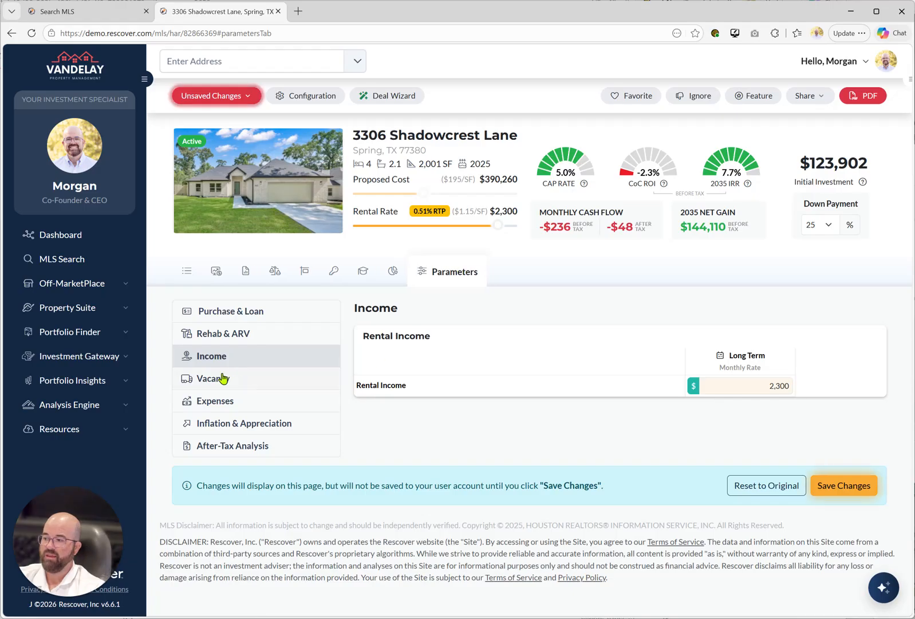
click(209, 403)
click(564, 383)
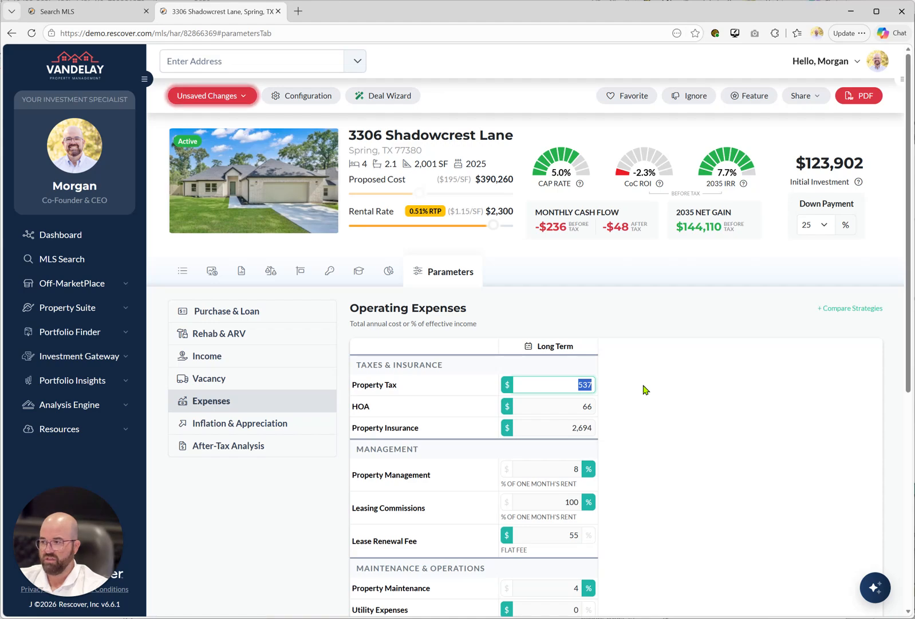
text(6000)
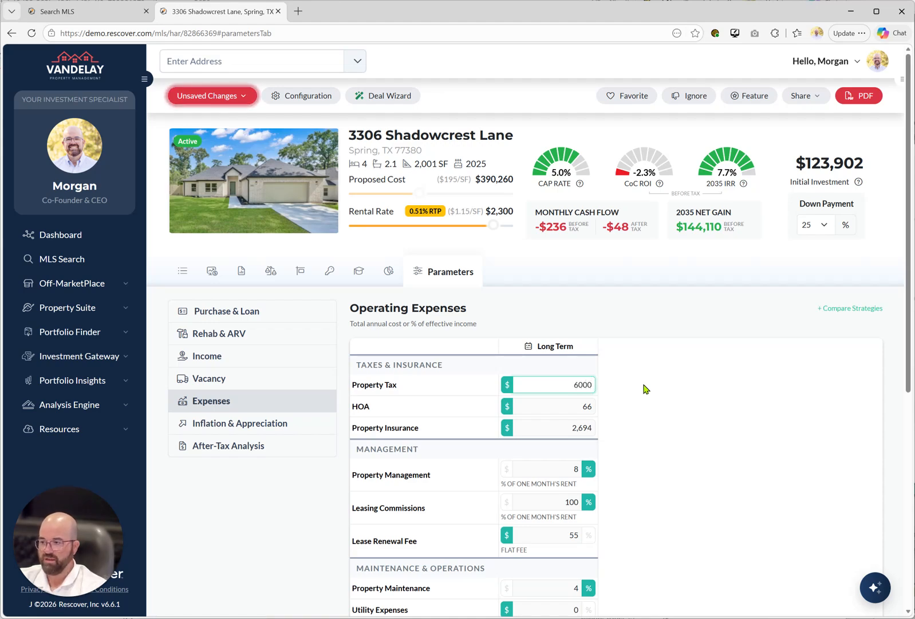
click(610, 390)
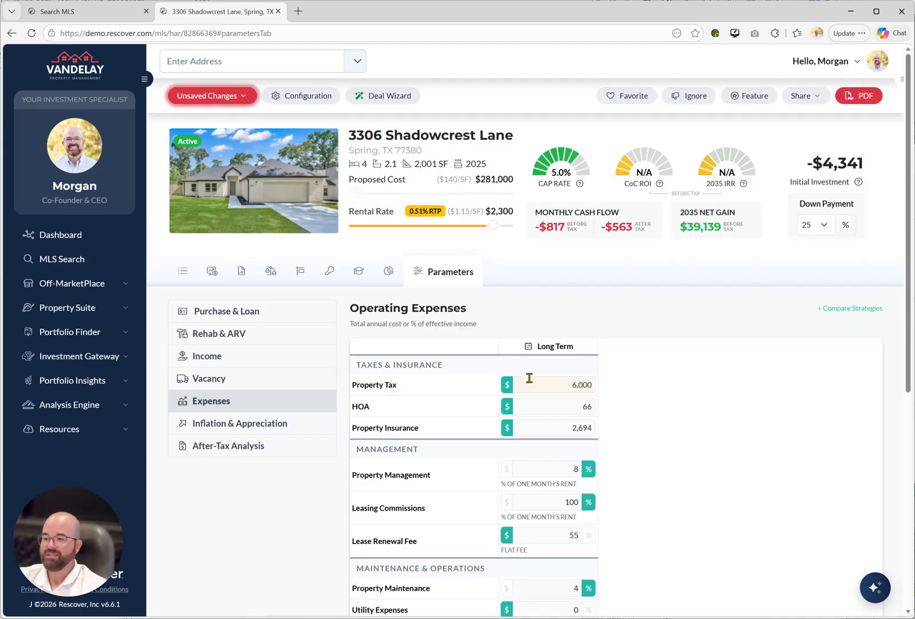
Set the annual HOA expense to $725 and look over the remaining operating expenses.
click(571, 406)
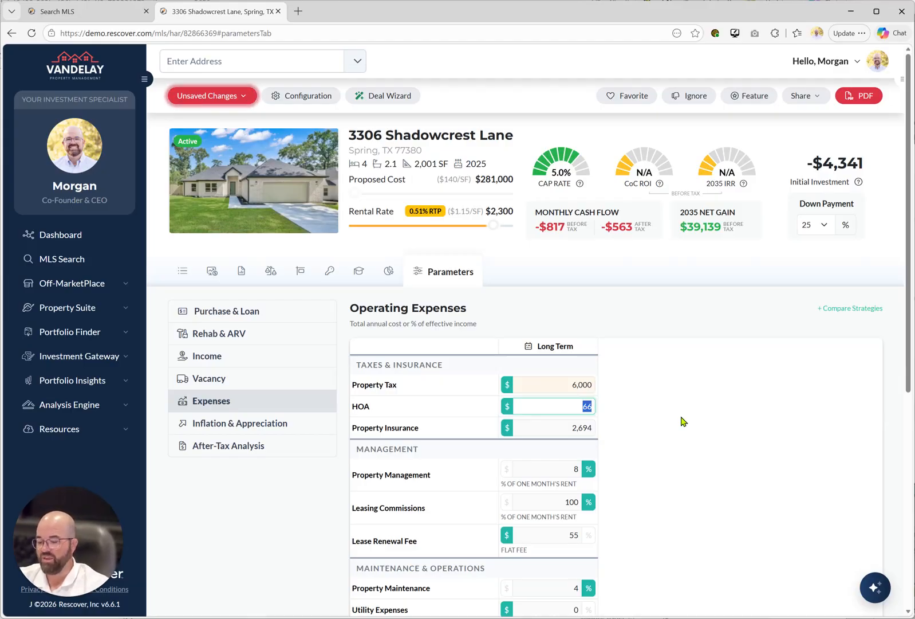
text(725)
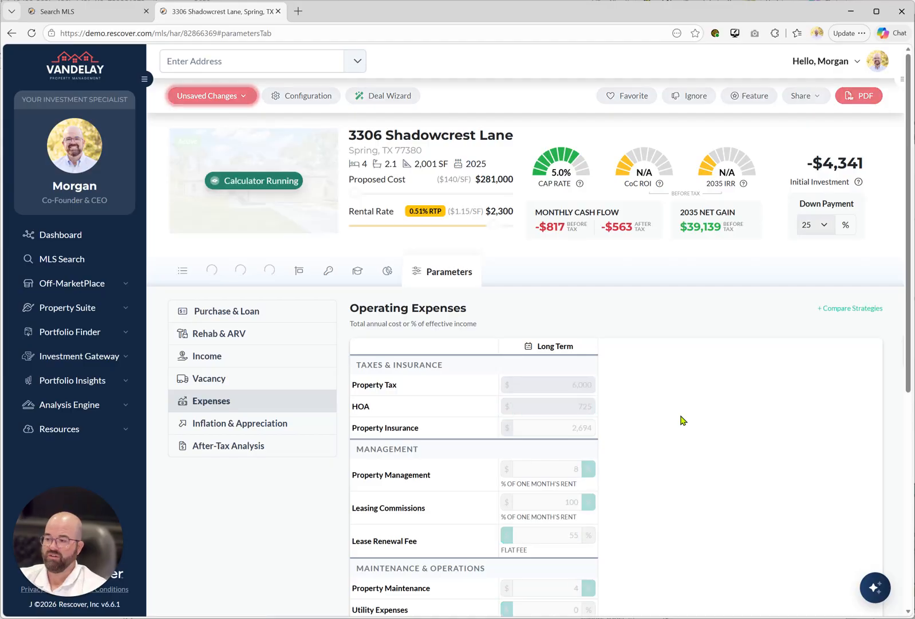
scroll(627, 435, down, 2)
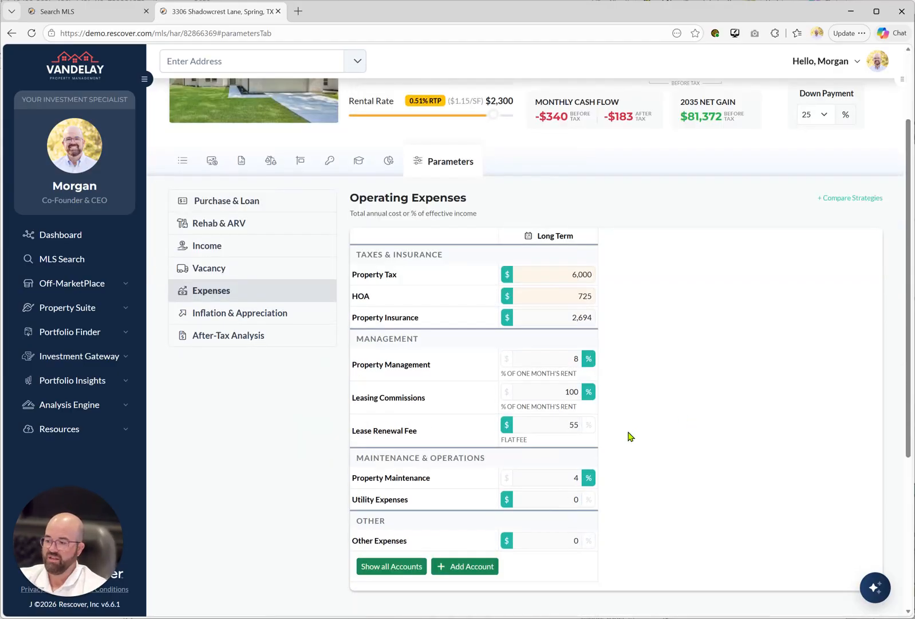
click(559, 390)
click(638, 390)
scroll(639, 391, up, 2)
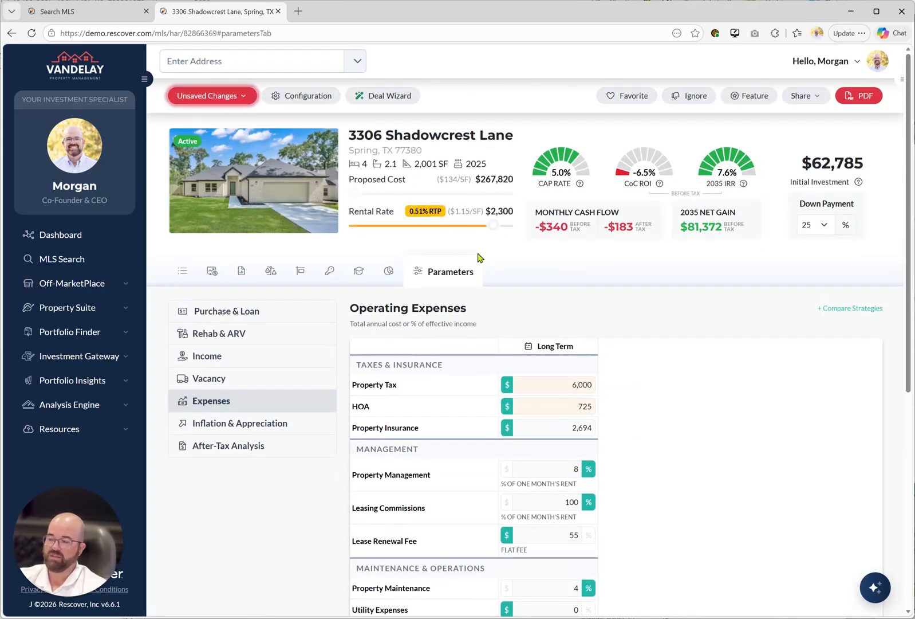
Turn off Auto Price in the Deal Wizard and enable the DSCR Floor with a minimum of 1.25.
click(381, 94)
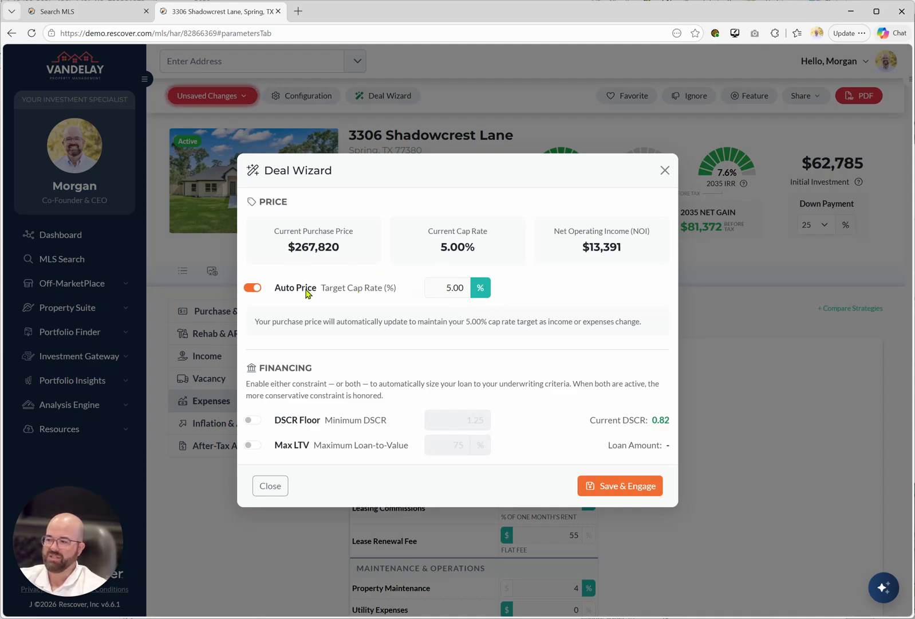
click(255, 288)
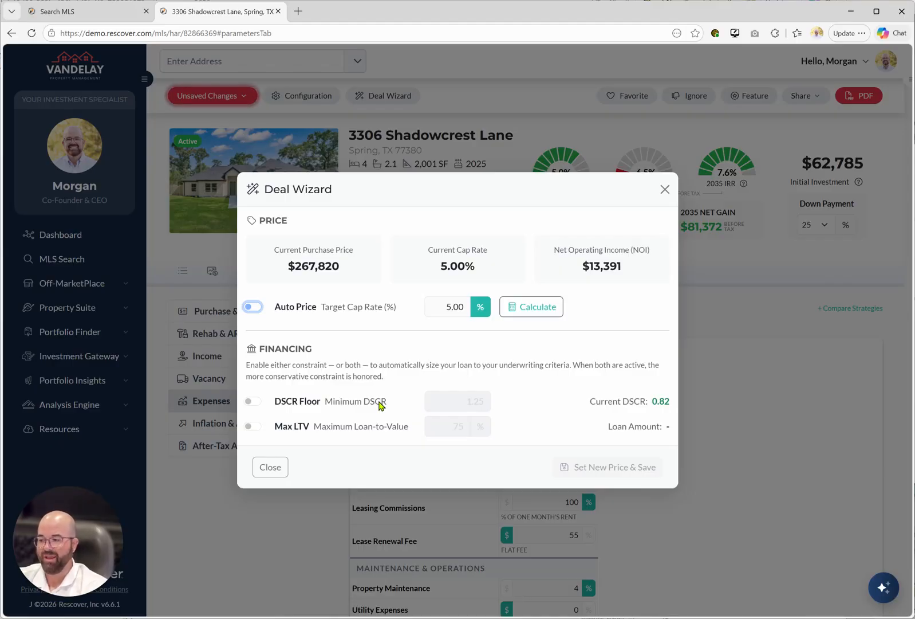
click(252, 401)
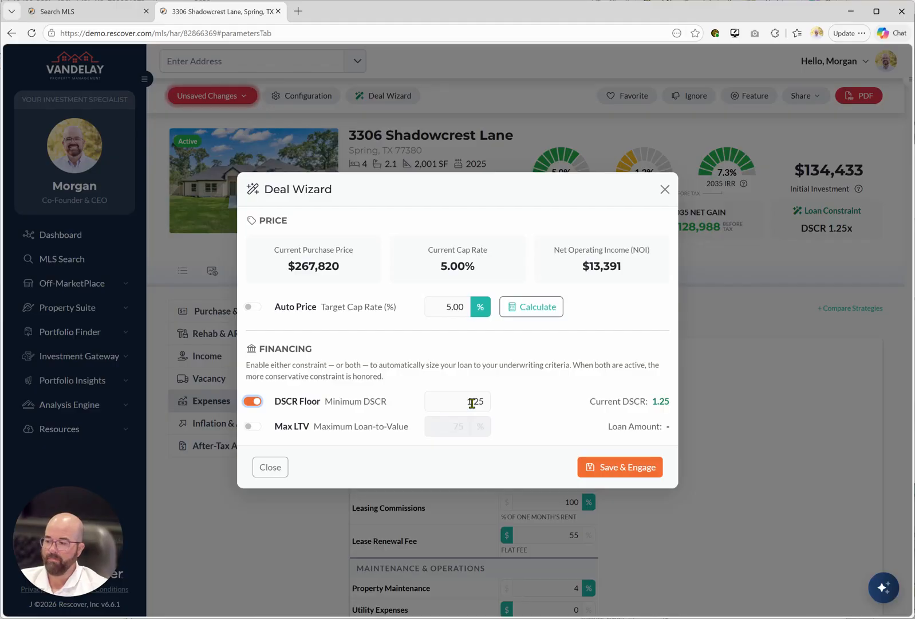
Enable the Max LTV constraint at 75% and save the financing settings.
click(253, 427)
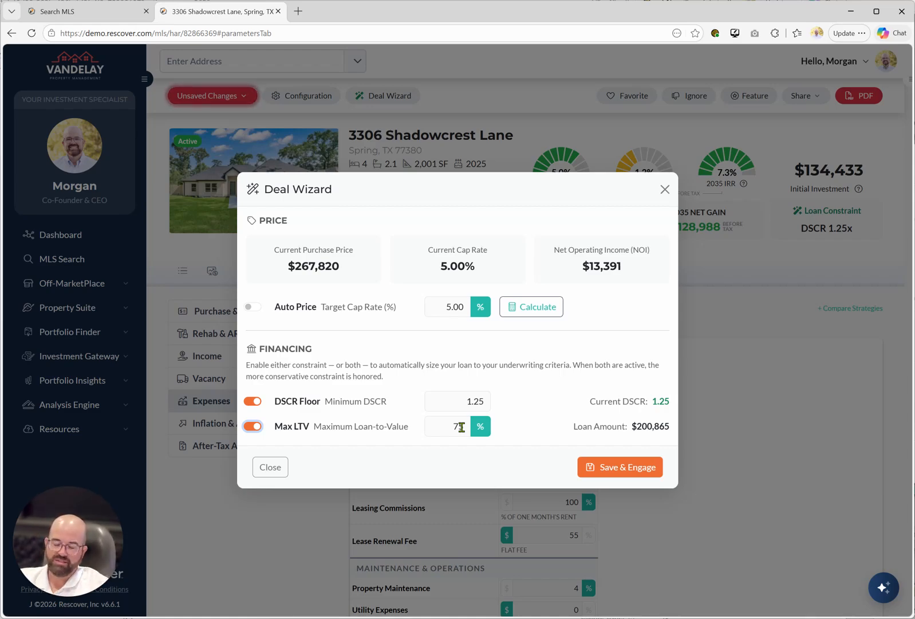
drag(465, 397, 491, 402)
click(479, 401)
double_click(466, 398)
double_click(458, 427)
click(446, 426)
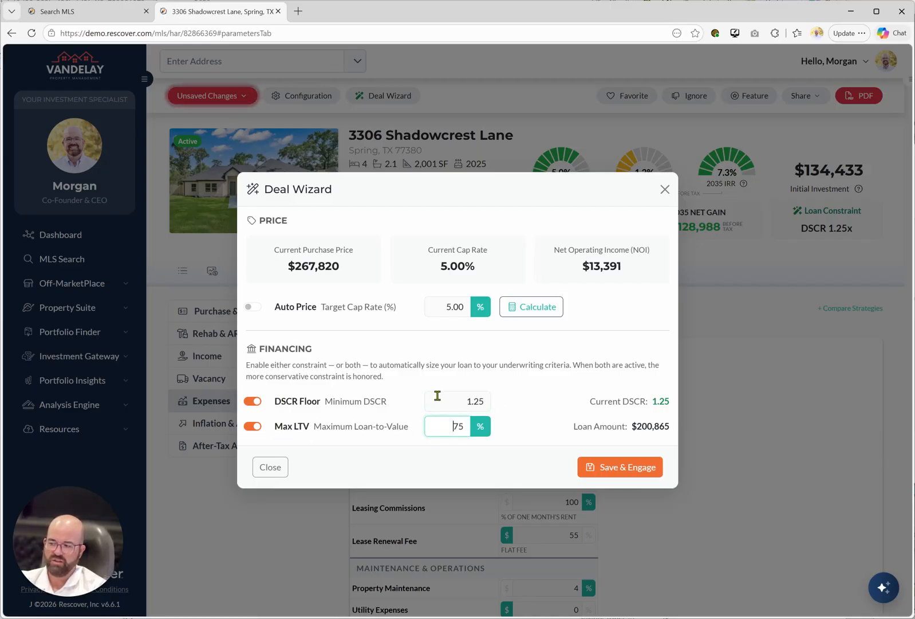
click(626, 467)
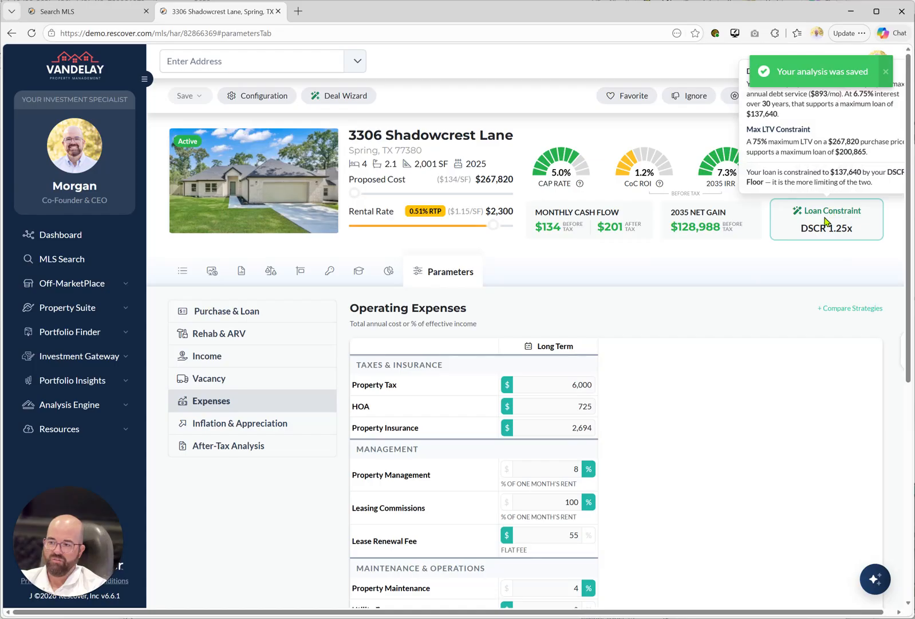
Examine the loan constraint breakdown and the property tax entry in the operating expenses.
mouse_move(842, 225)
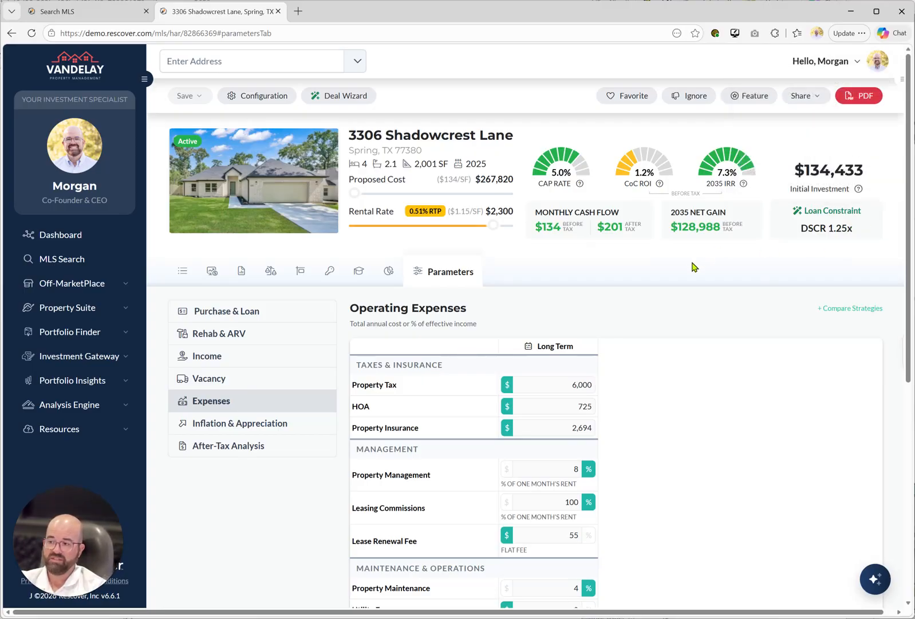
mouse_move(796, 231)
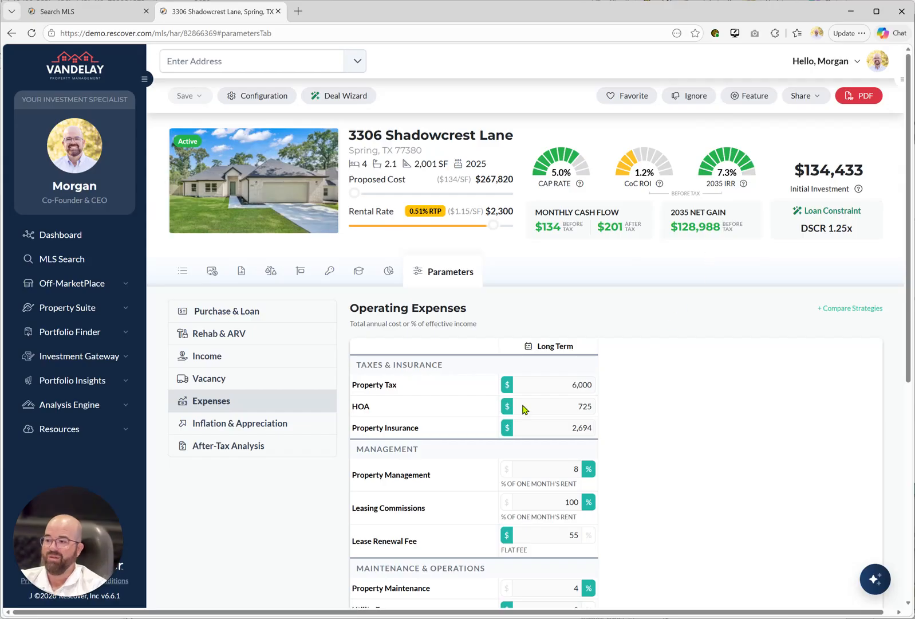
click(564, 385)
click(699, 390)
drag(563, 388, 616, 390)
click(680, 406)
Raise the property's rental rate in stages to $3,150.
drag(496, 226, 525, 232)
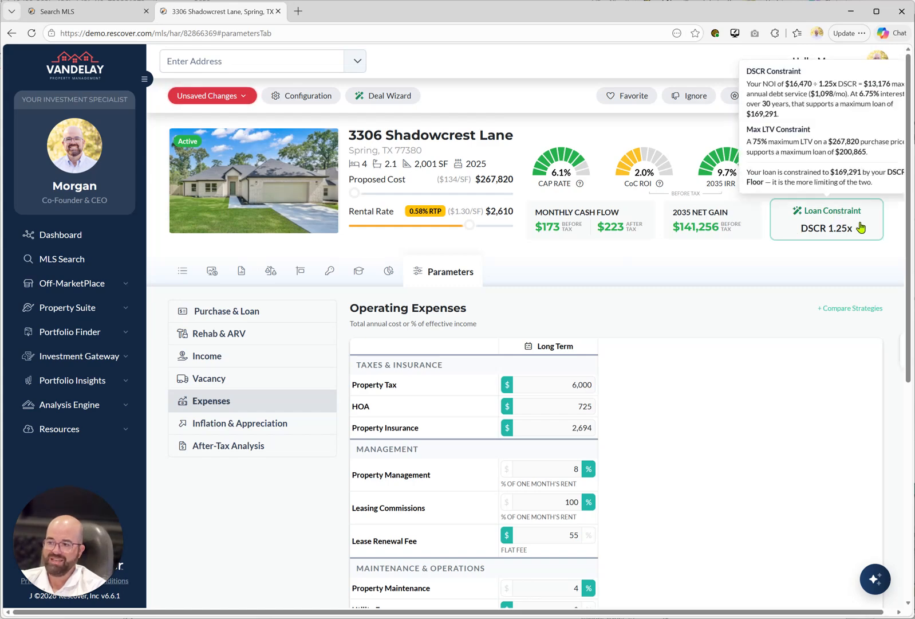
drag(470, 225, 535, 236)
drag(470, 227, 530, 228)
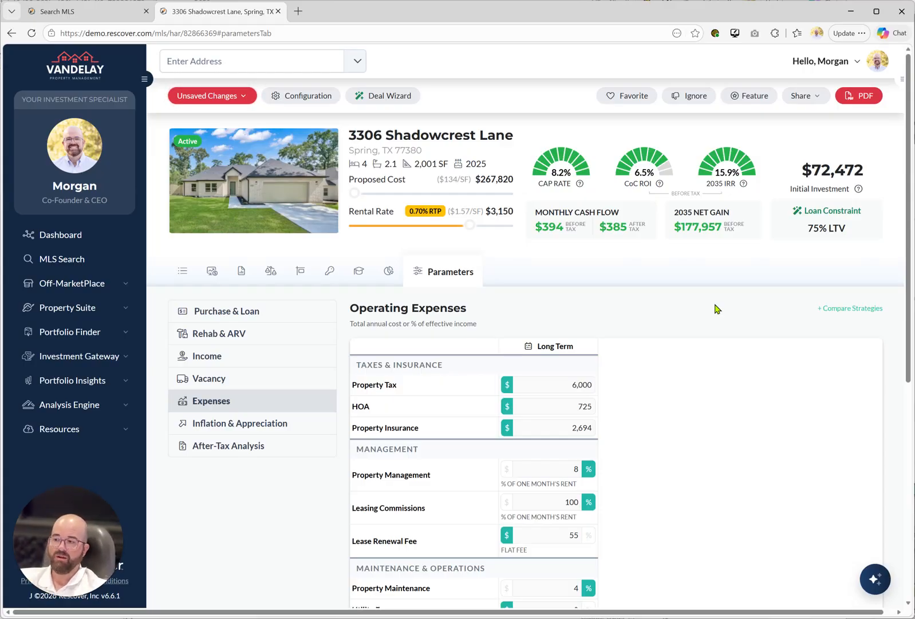
Re-enable Auto Price at a 5% target cap rate alongside the 1.25 DSCR and 75% LTV constraints, and save the analysis.
click(390, 95)
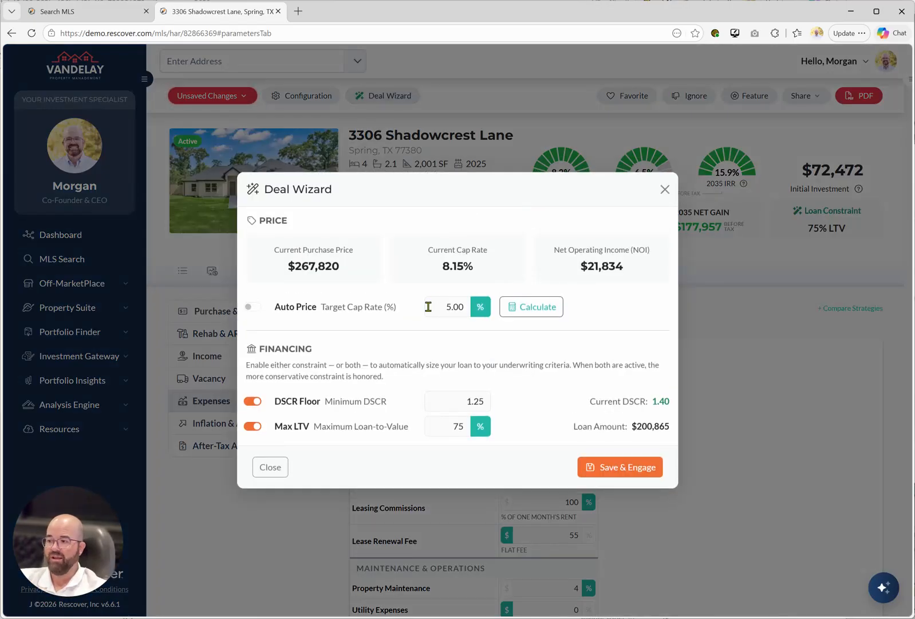
click(258, 307)
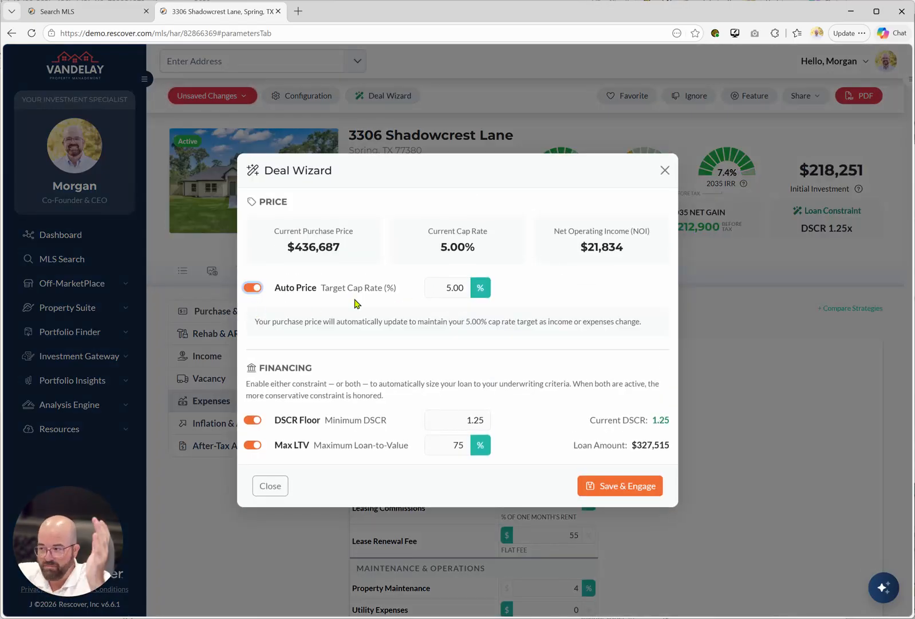
double_click(449, 287)
click(433, 288)
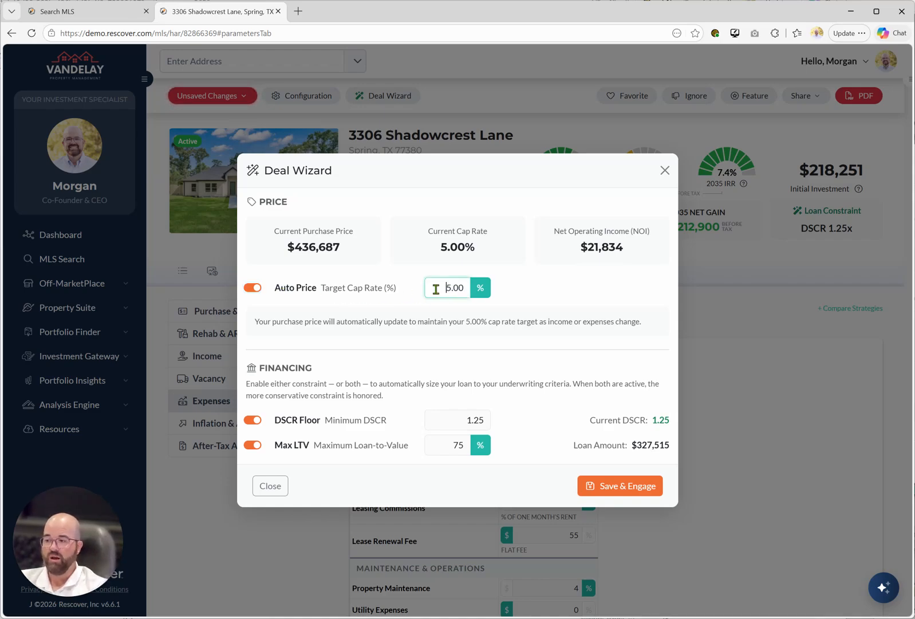
click(451, 419)
click(459, 445)
click(637, 485)
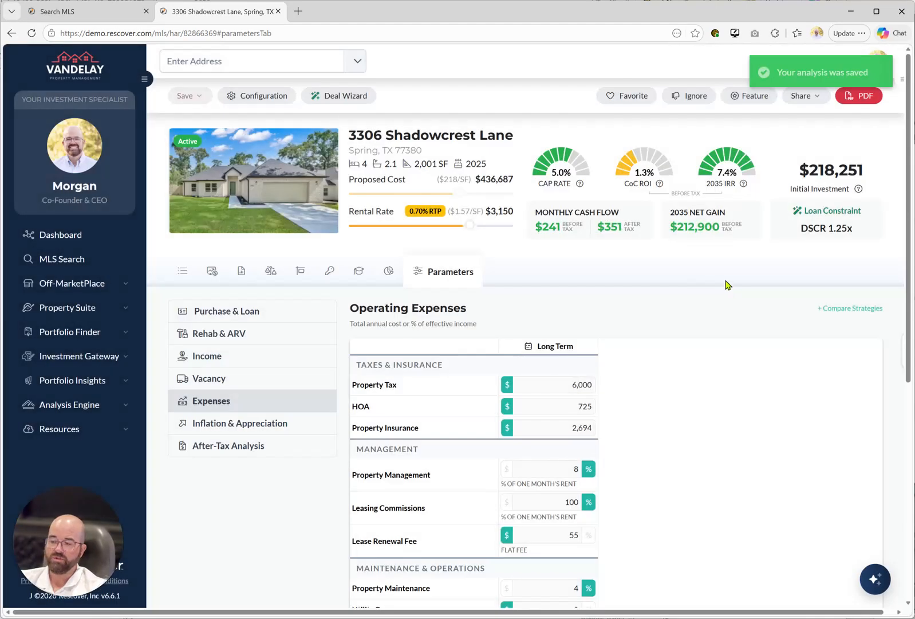